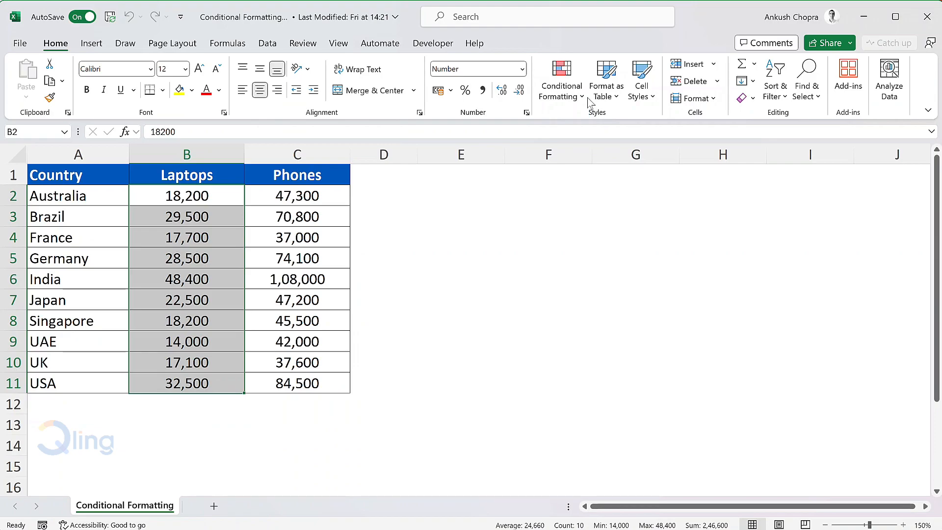
Step: Apply a Top 10 Items rule to the Laptops values, formatting the top 3 with Green Fill with Dark Green Text
mouse_move(595, 154)
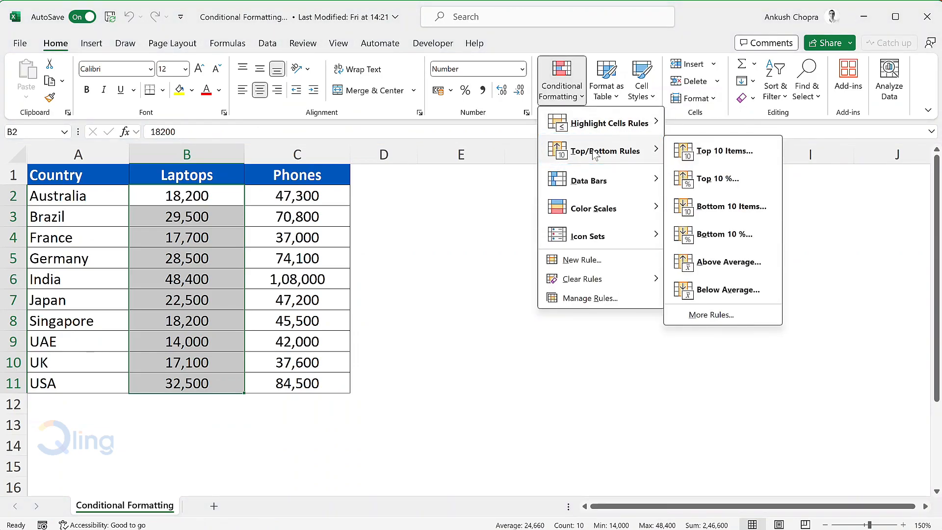
left_click(749, 148)
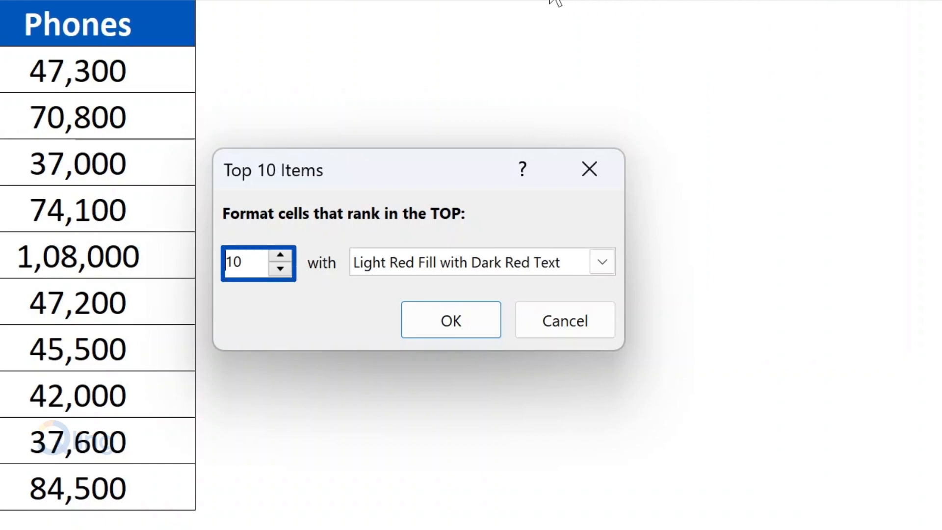
left_click_drag(243, 263, 219, 263)
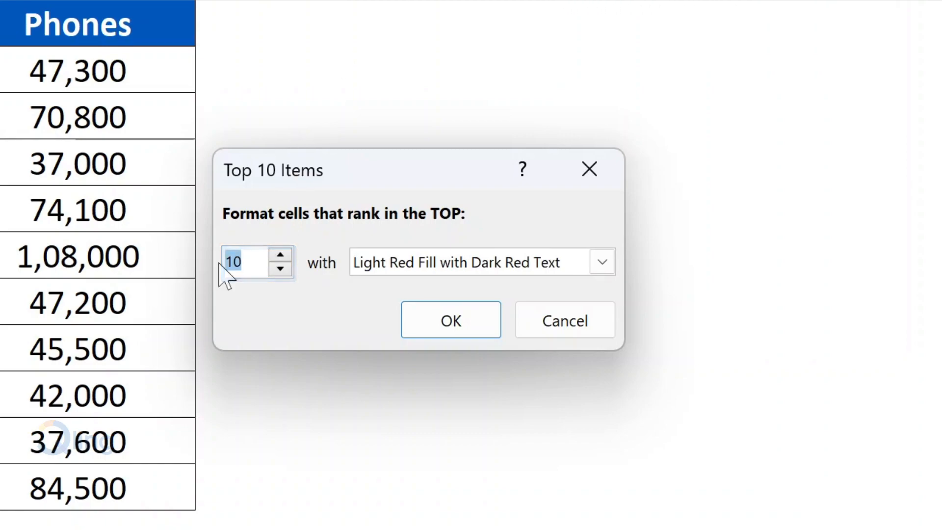
type("3")
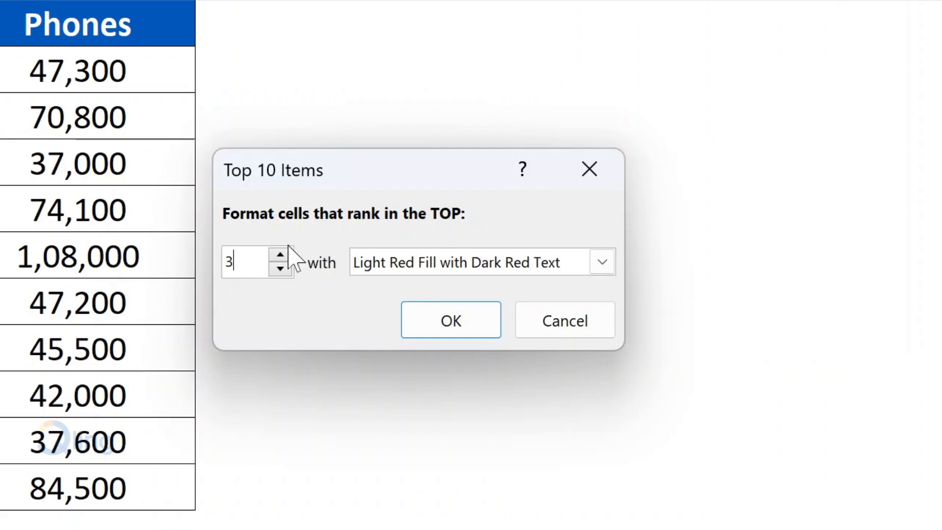
left_click(476, 267)
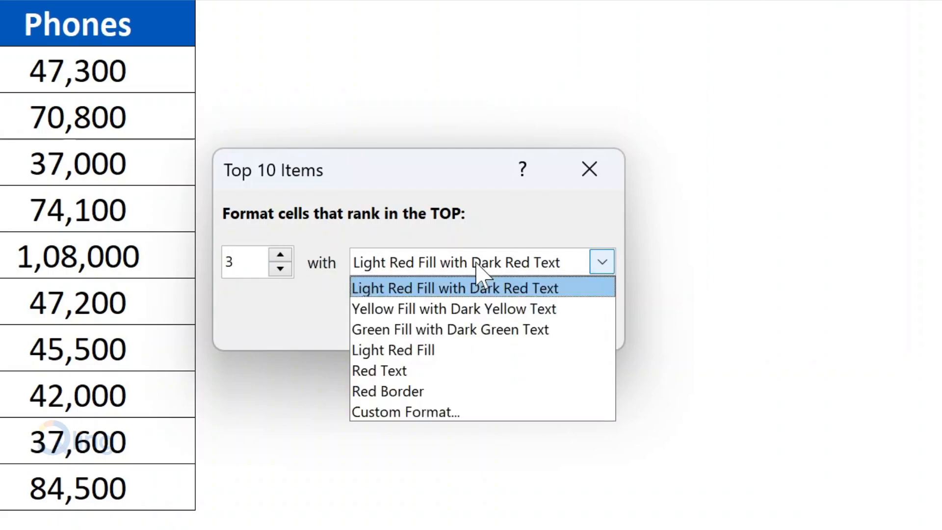
left_click(449, 329)
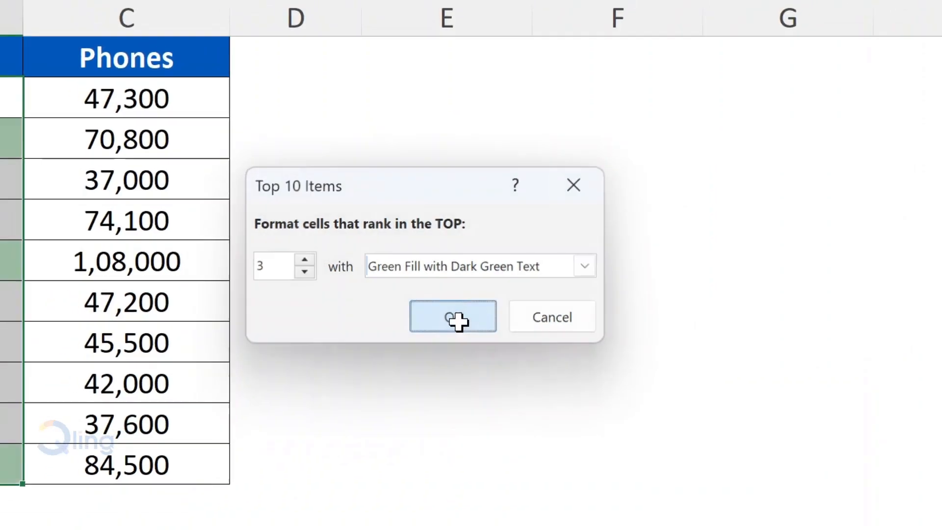
left_click(456, 318)
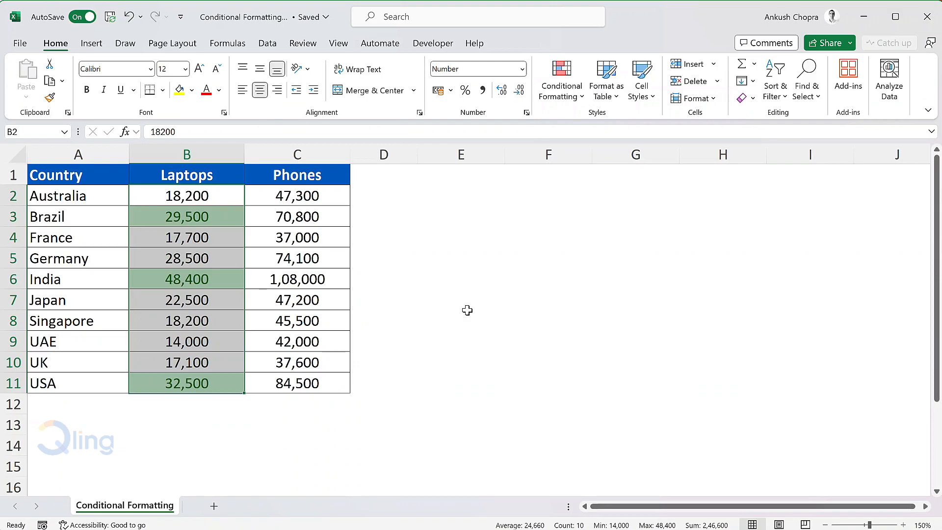
Step: In cell E2, begin a formula comparing B2 with the LARGE function over the Laptops values: =B2>=LARGE(B2:B11
left_click(461, 196)
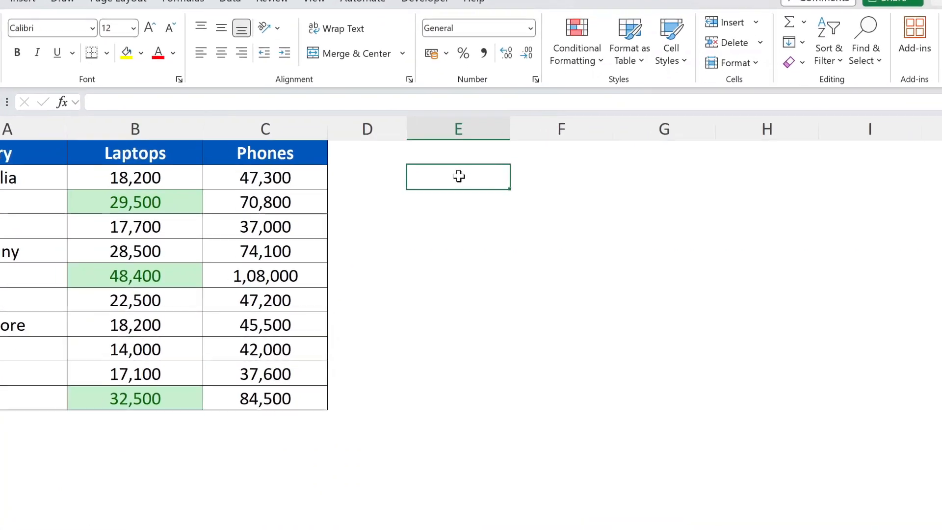
type("=")
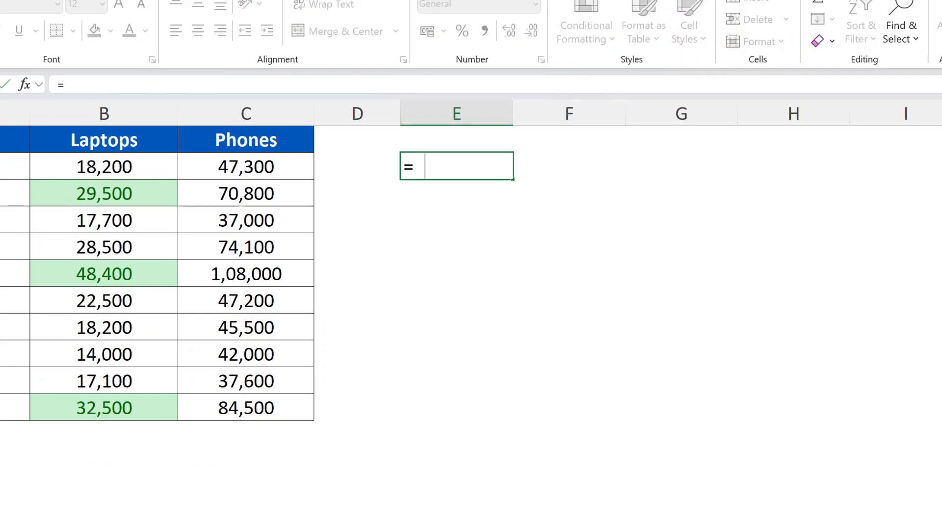
type("B2")
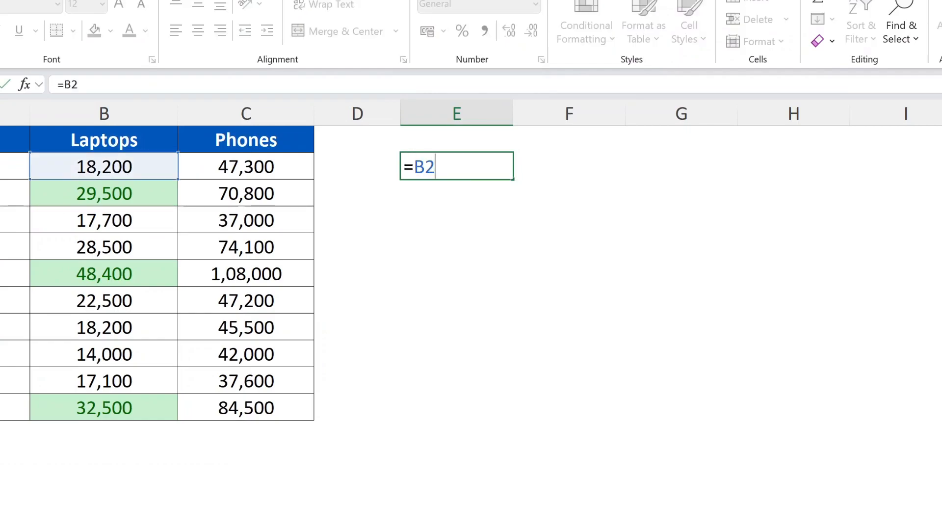
type(">=Larg")
key("Tab")
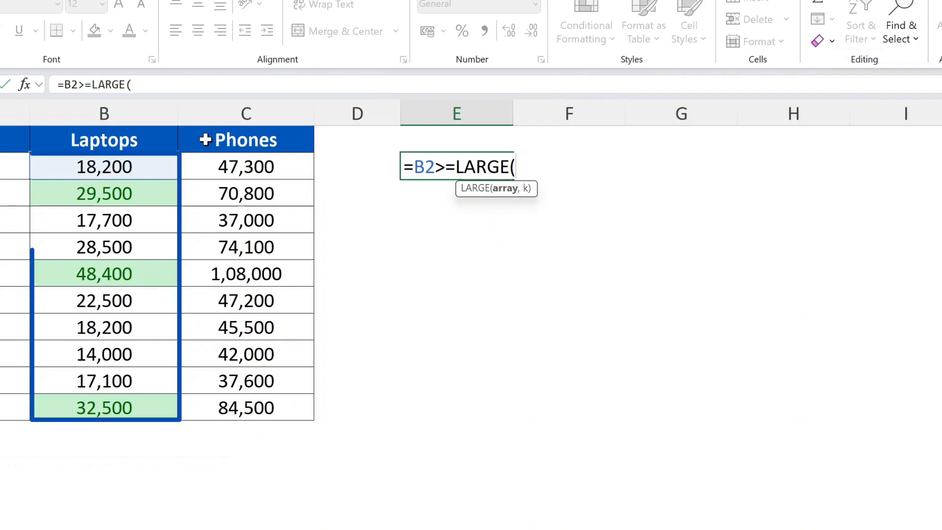
left_click_drag(122, 166, 119, 408)
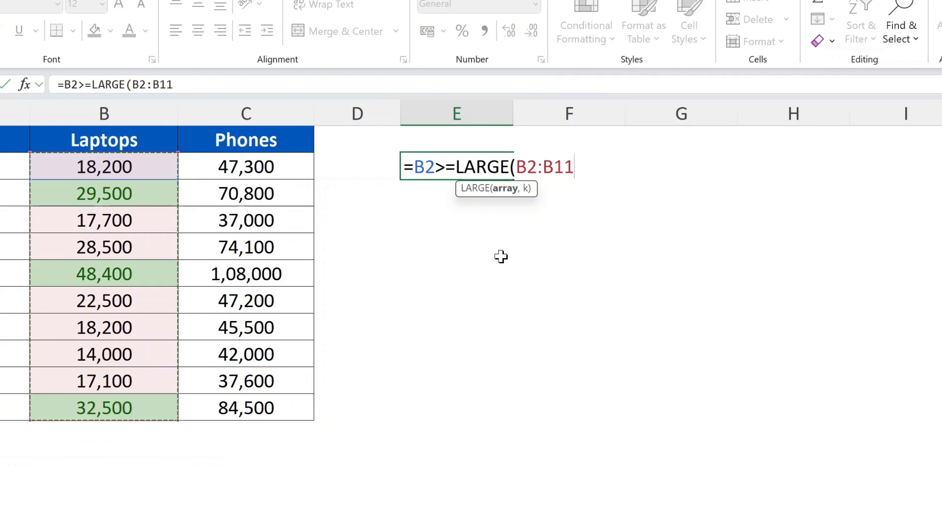
Step: Lock the rows of the LARGE range as B$2:B$11, set k to 3 and enter the formula in E2
left_click(527, 167)
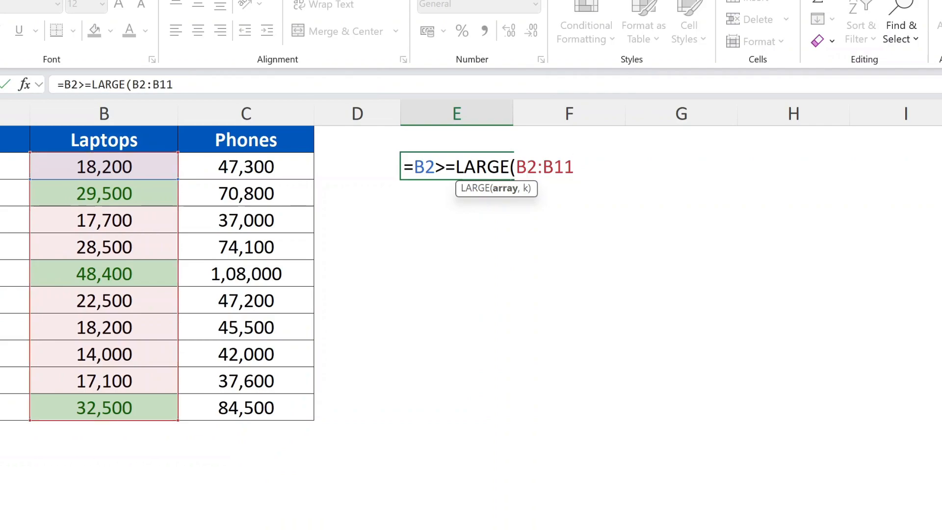
type("$")
left_click(565, 167)
type("$")
left_click(595, 167)
type(",")
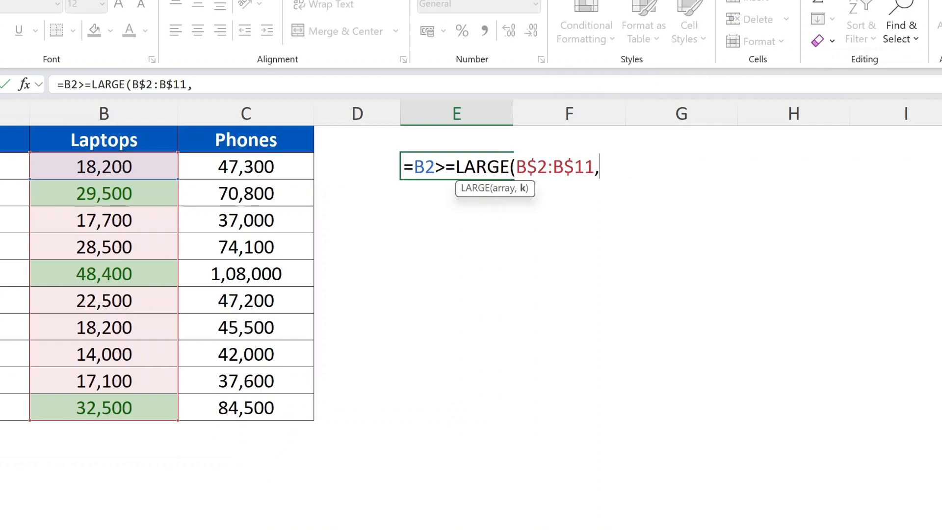
type("3)")
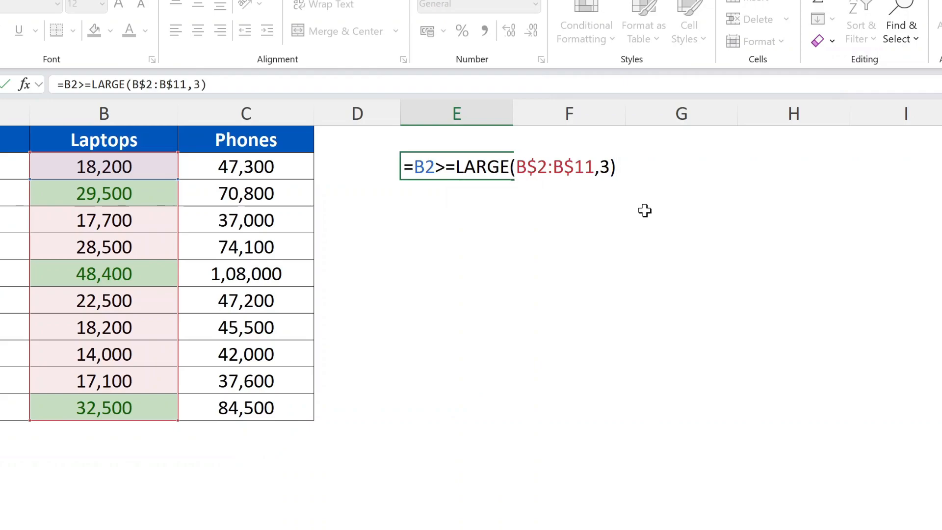
key("Return")
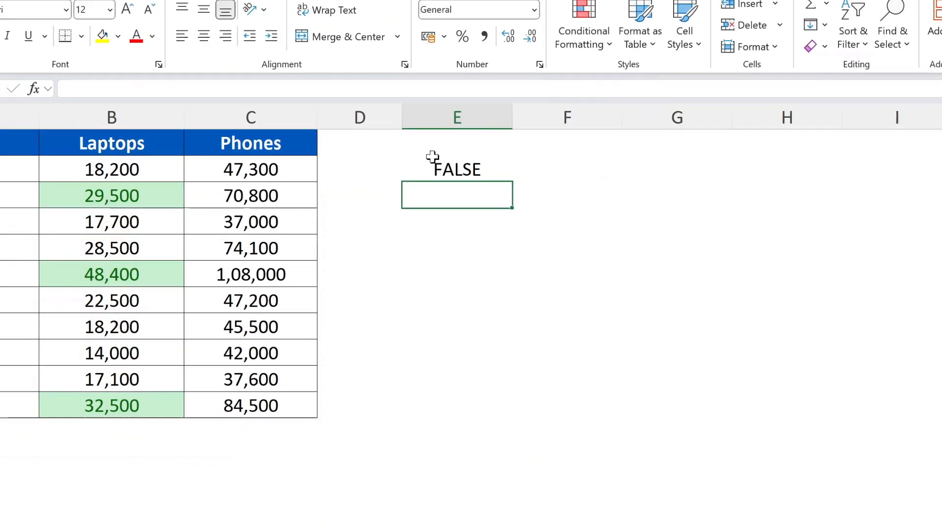
Step: Fill the E2 formula down through cell E11
left_click(432, 162)
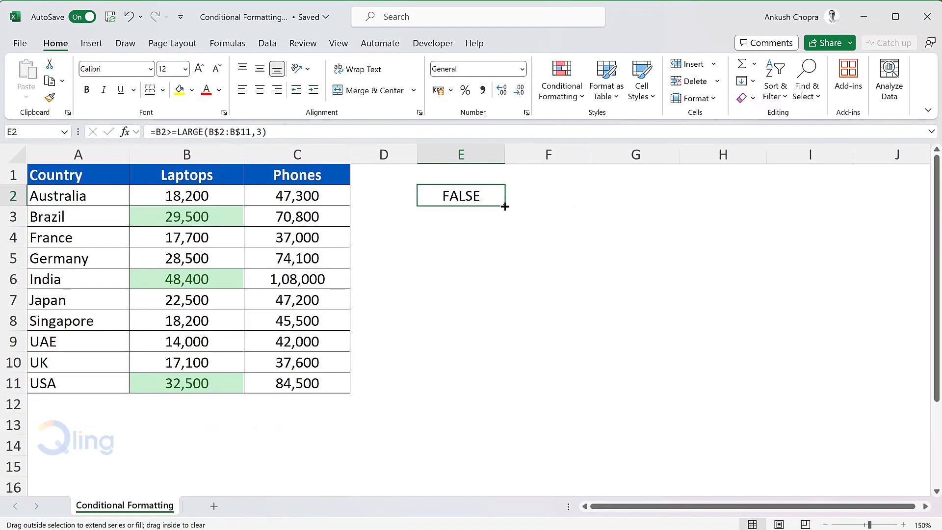
left_click_drag(505, 207, 474, 387)
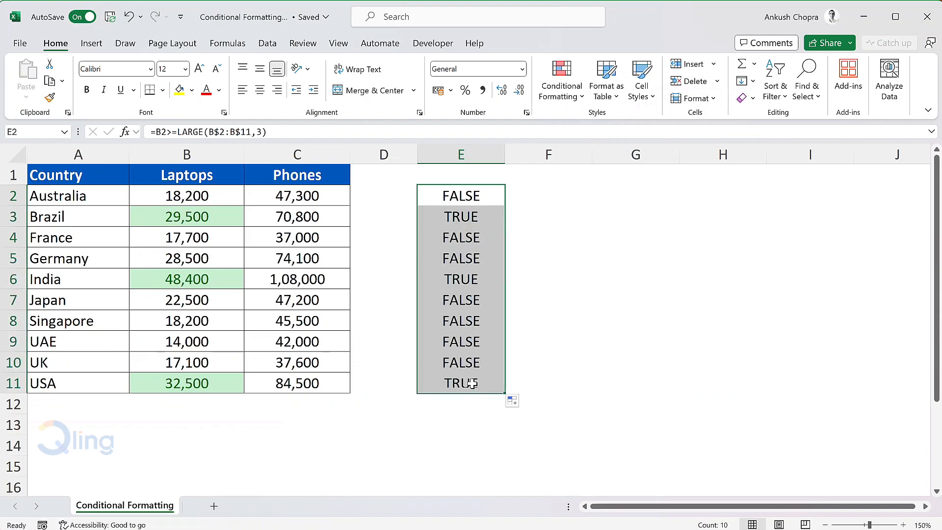
left_click(490, 381)
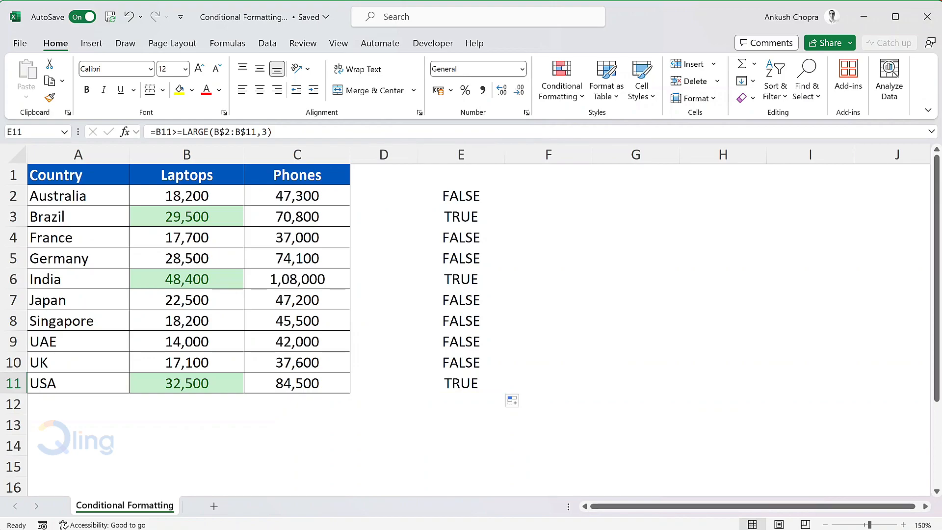
Step: Clear the conditional formatting rules from the entire sheet
left_click(582, 98)
mouse_move(616, 281)
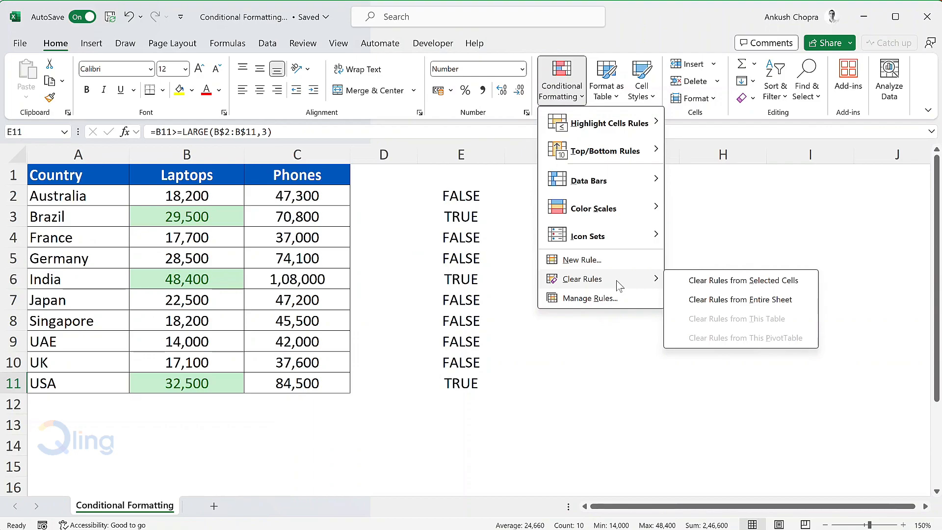
left_click(802, 302)
Step: Copy the formula text =B2>=LARGE(B$2:B$11,3) from cell E2, leaving the cell as it is
left_click(462, 195)
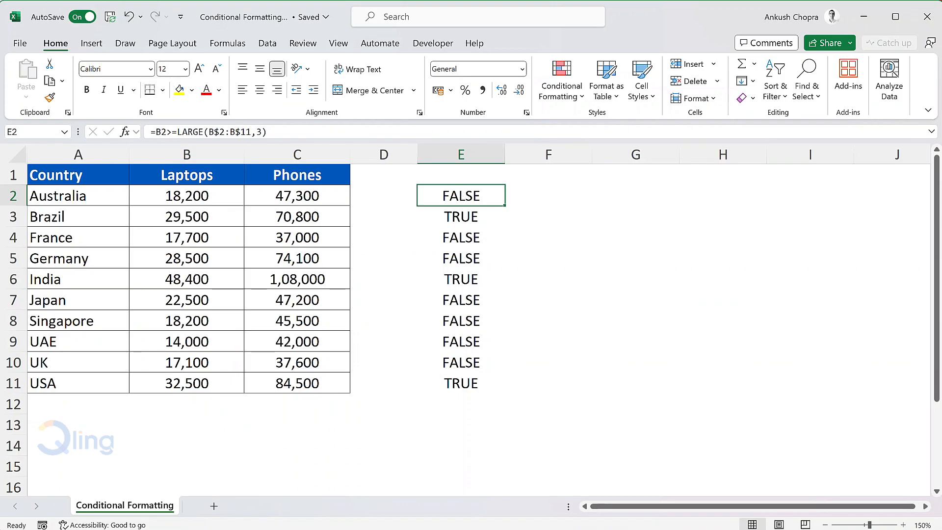
left_click_drag(273, 132, 140, 130)
key("ctrl+c")
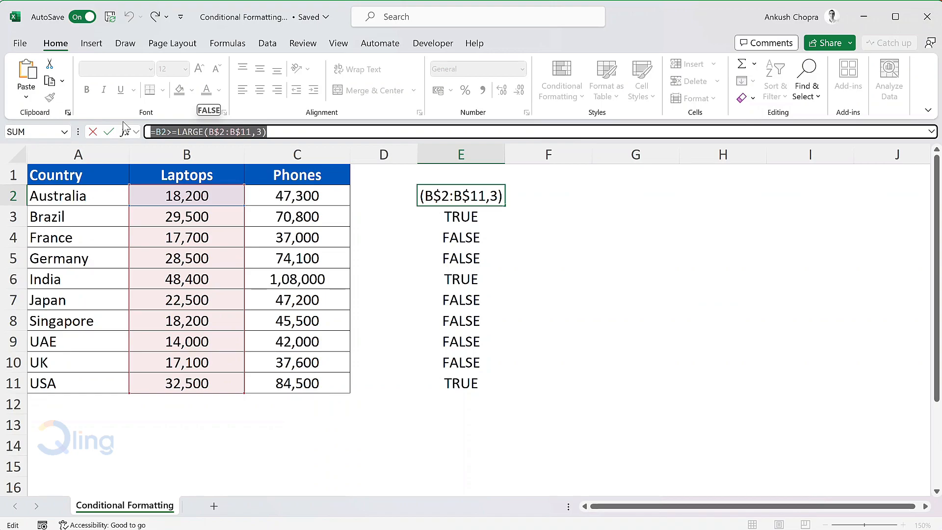
key("Escape")
Step: Create a formula-based conditional formatting rule for B2:B11 using the copied formula =B2>=LARGE(B$2:B$11,3)
left_click(216, 203)
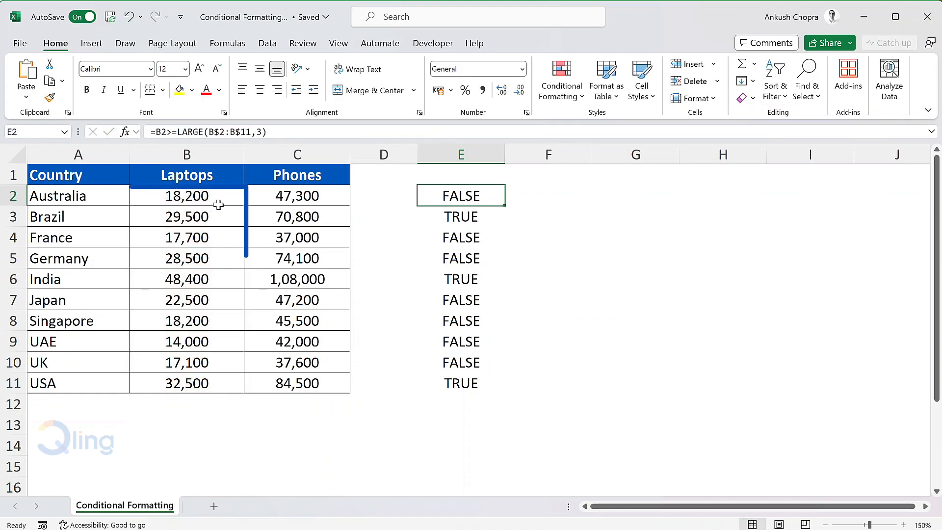
left_click_drag(215, 210, 224, 384)
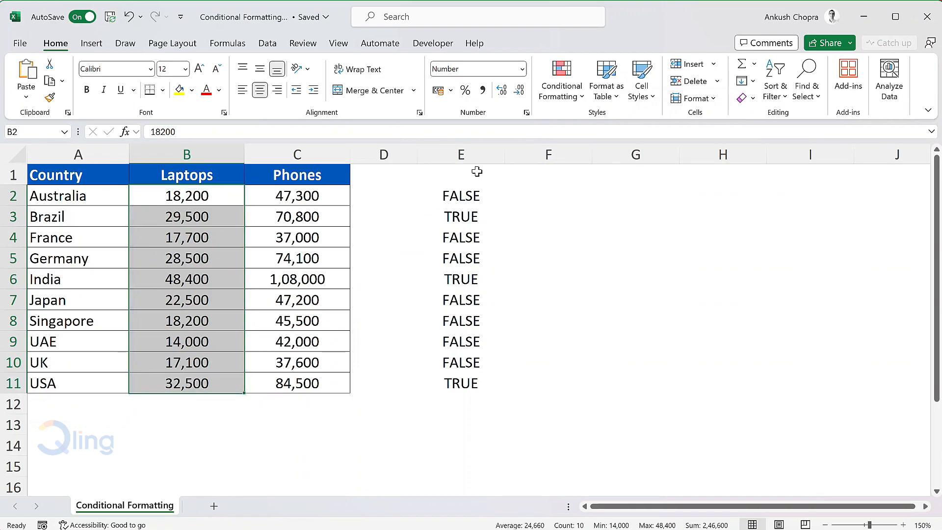
left_click(562, 86)
left_click(607, 257)
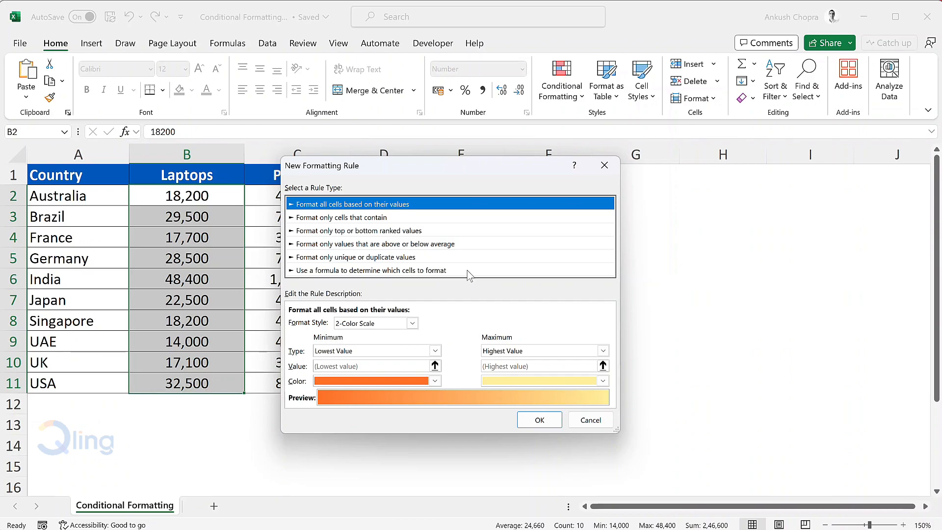
left_click(468, 271)
left_click(595, 322)
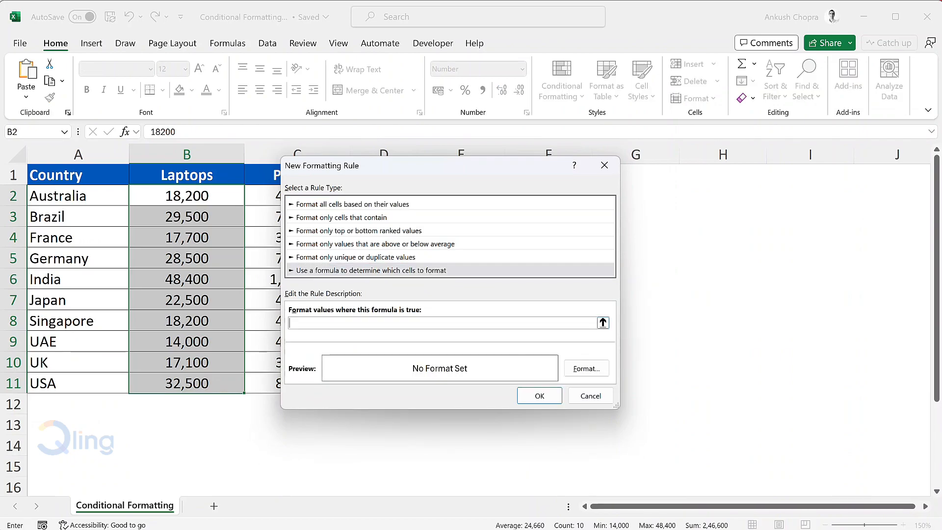
key("ctrl+v")
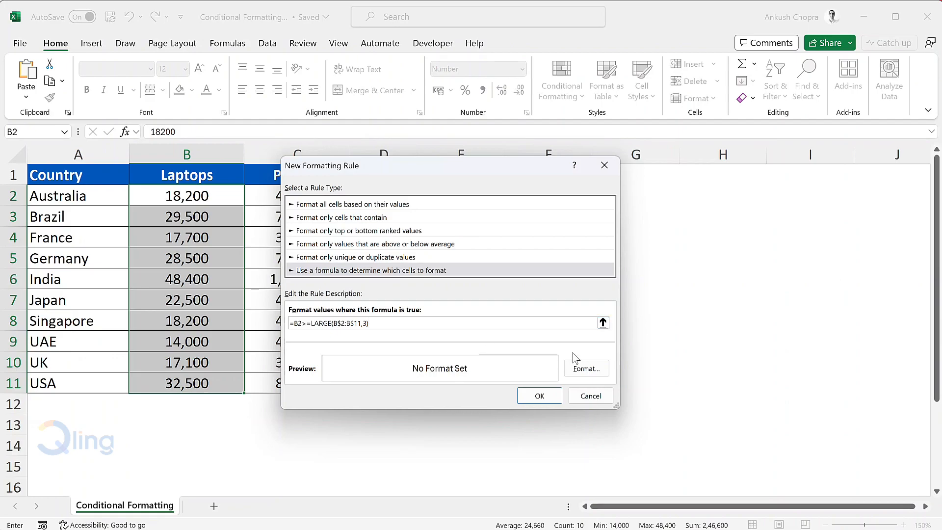
Step: Give the new rule a light gold background fill and apply it to the Laptops values
left_click(583, 371)
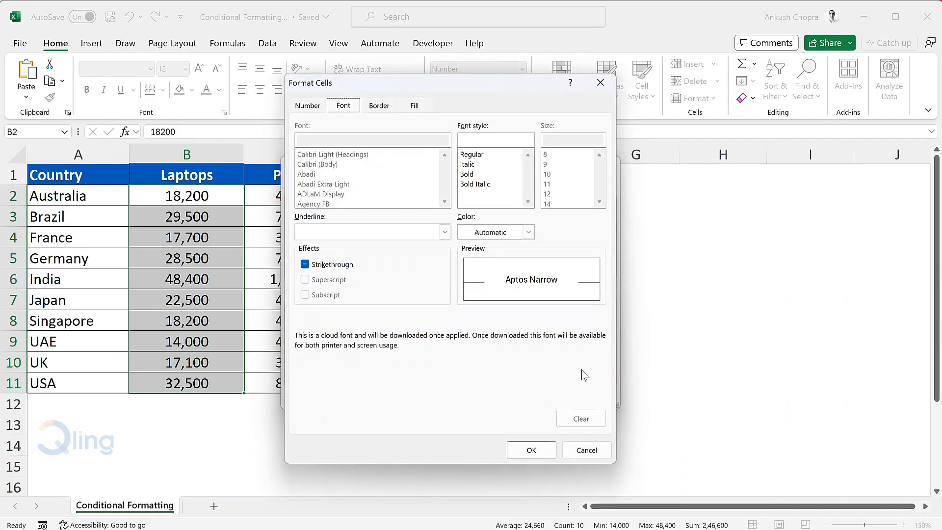
left_click(415, 105)
left_click(388, 168)
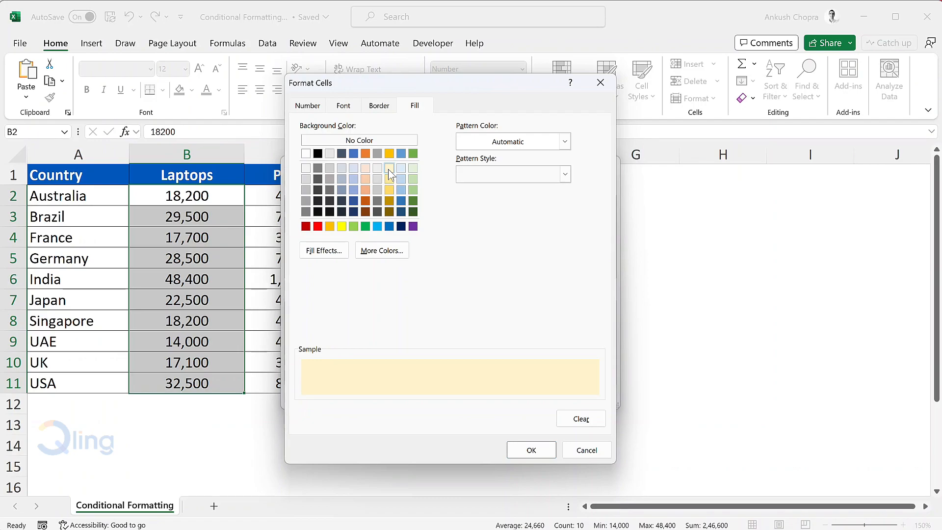
left_click(538, 452)
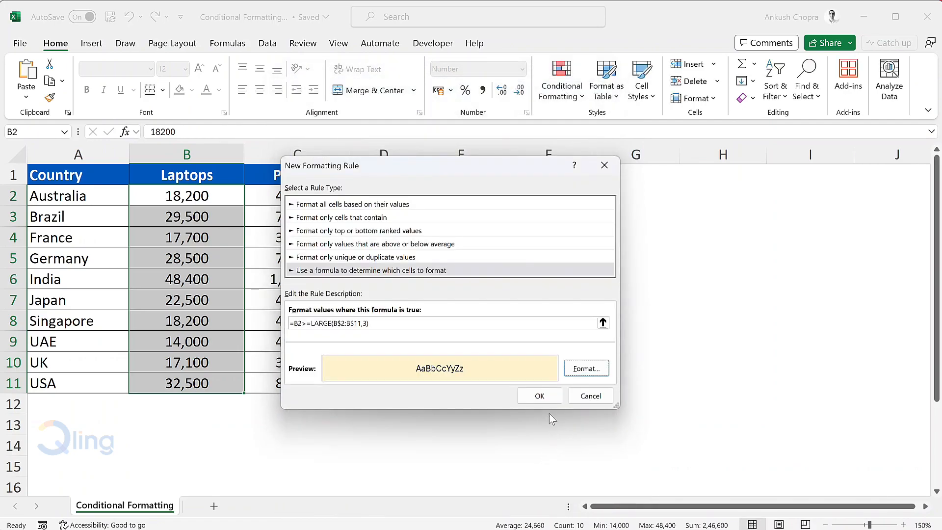
left_click(547, 400)
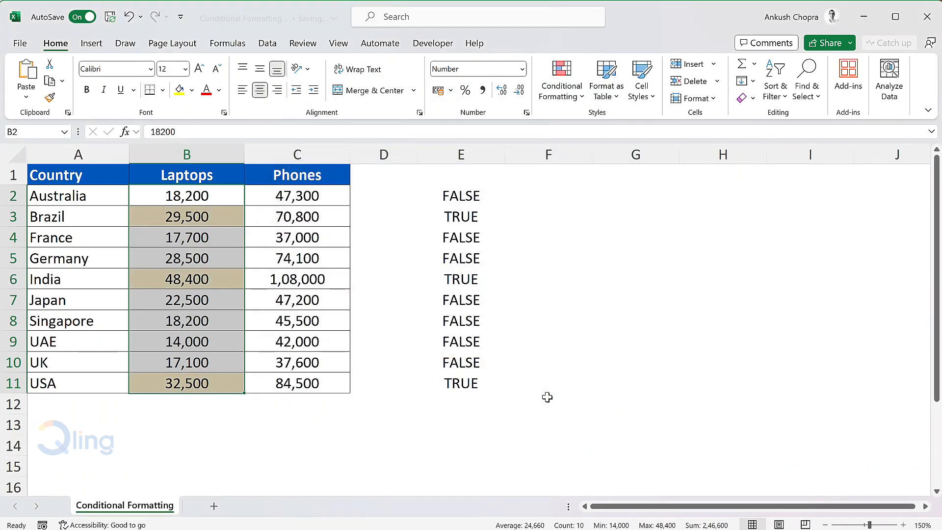
left_click(547, 397)
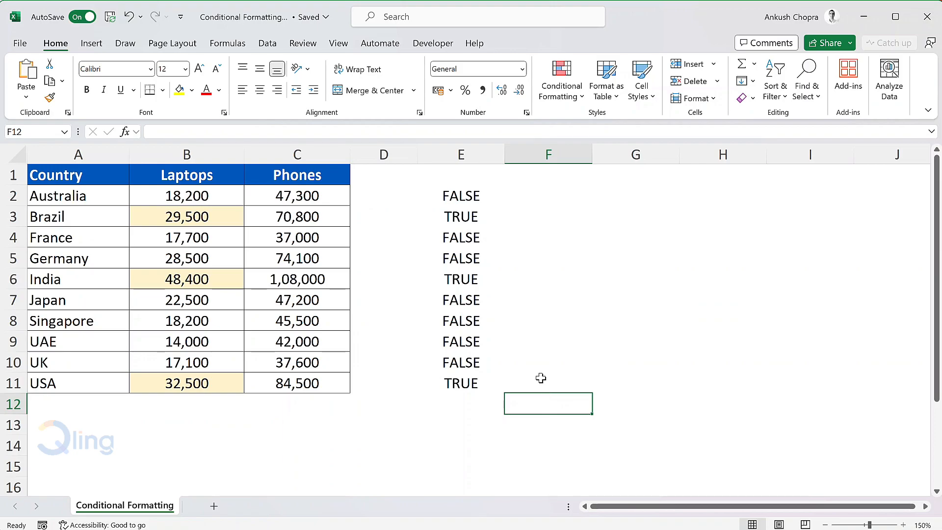
Step: Enter the test formula =C2=MIN($C$2:$C$11) in cell F2 to check for the lowest Phones value
left_click(549, 198)
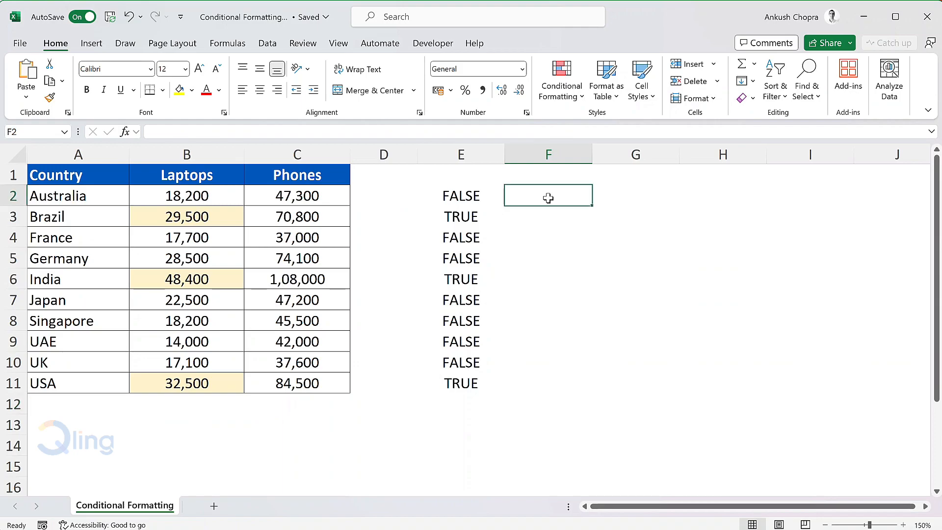
type("=")
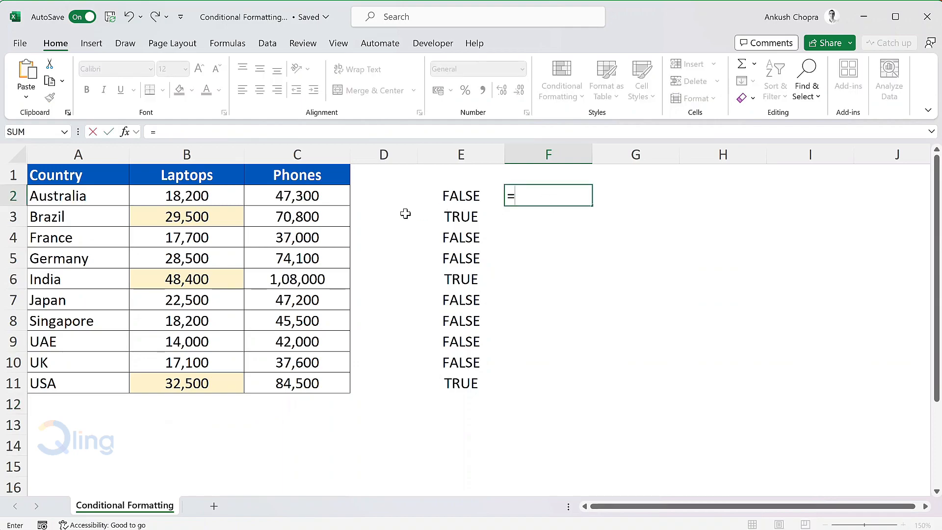
left_click(298, 198)
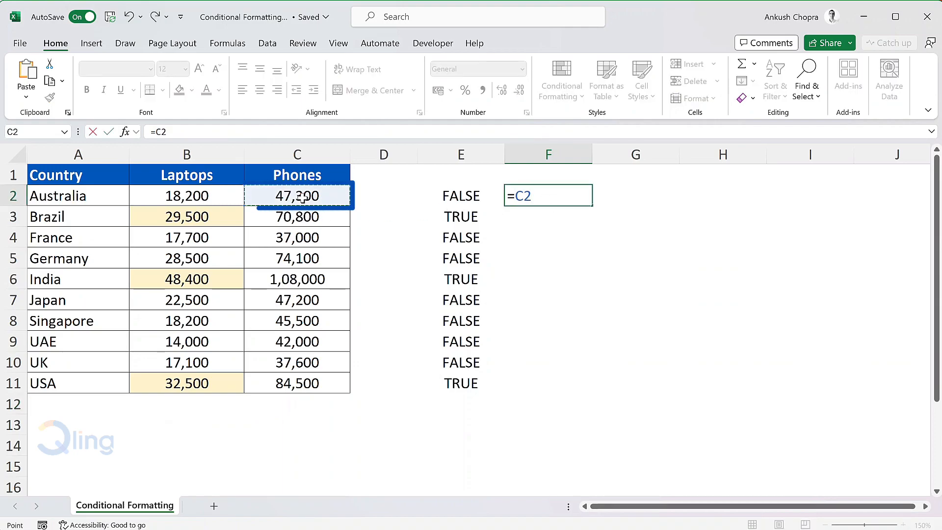
type("=")
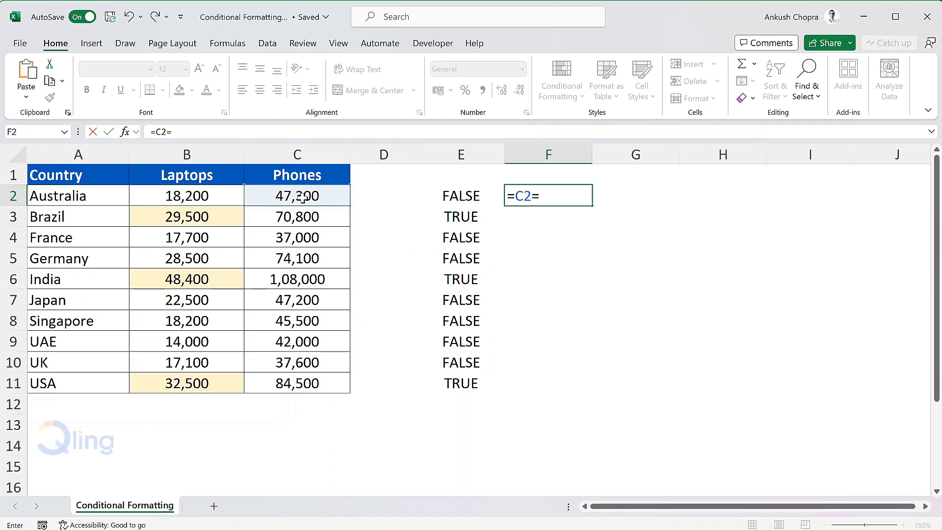
type("min")
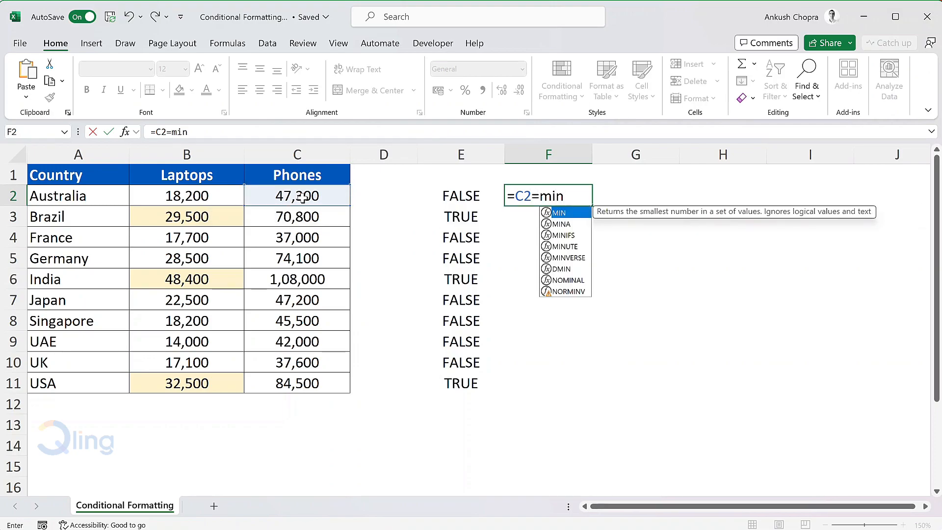
key("Tab")
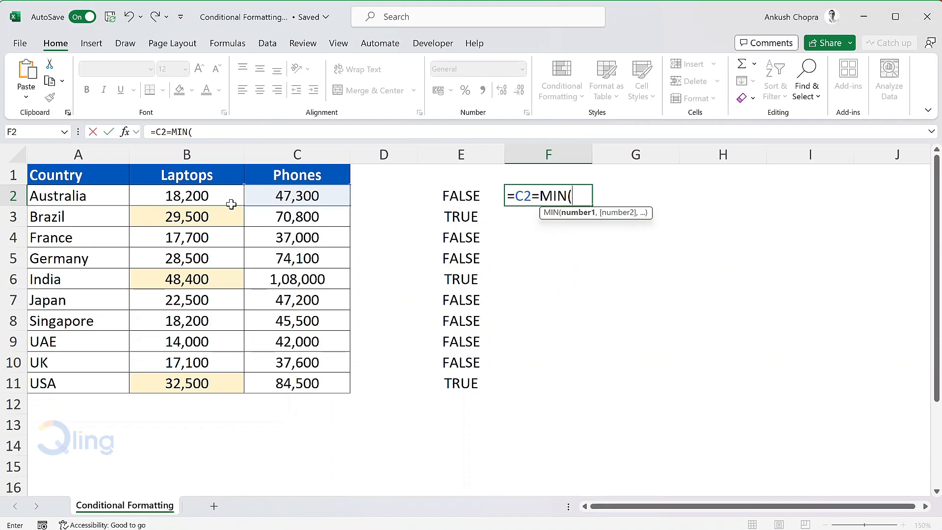
left_click_drag(298, 199, 284, 381)
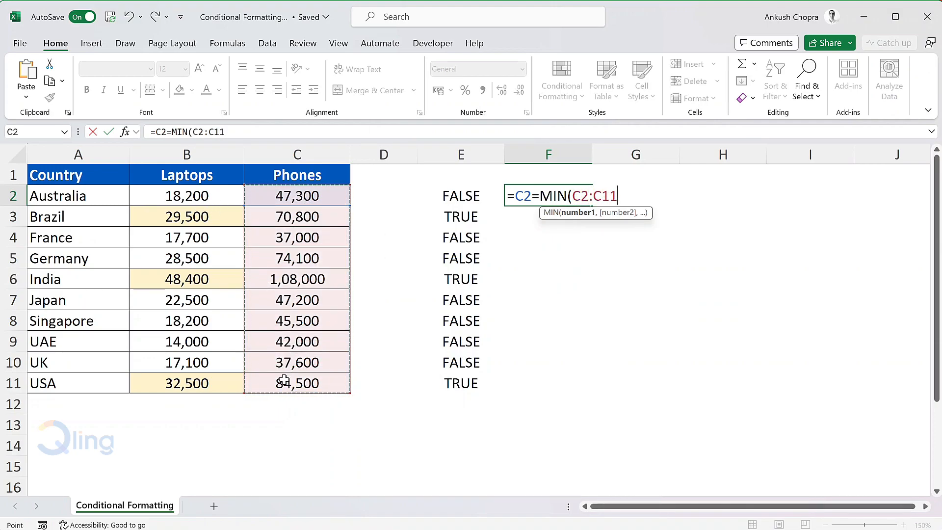
key("F4")
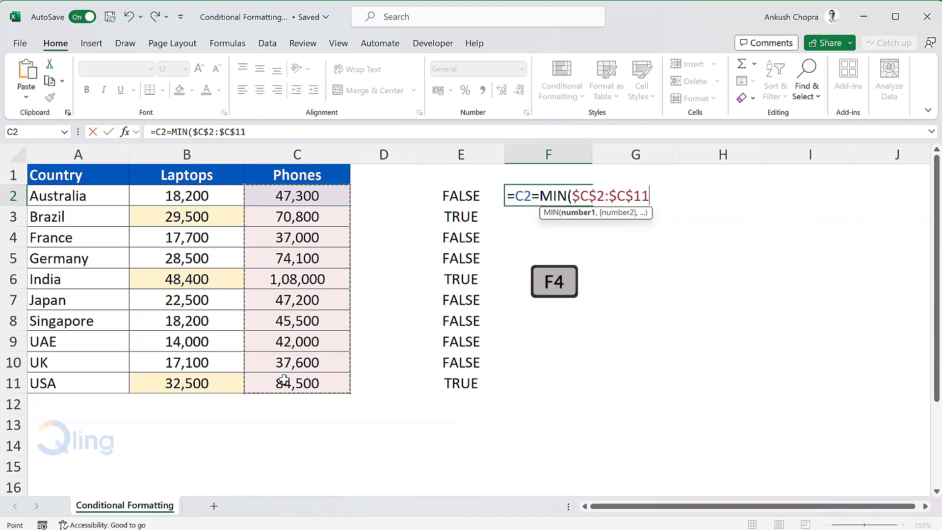
type(")")
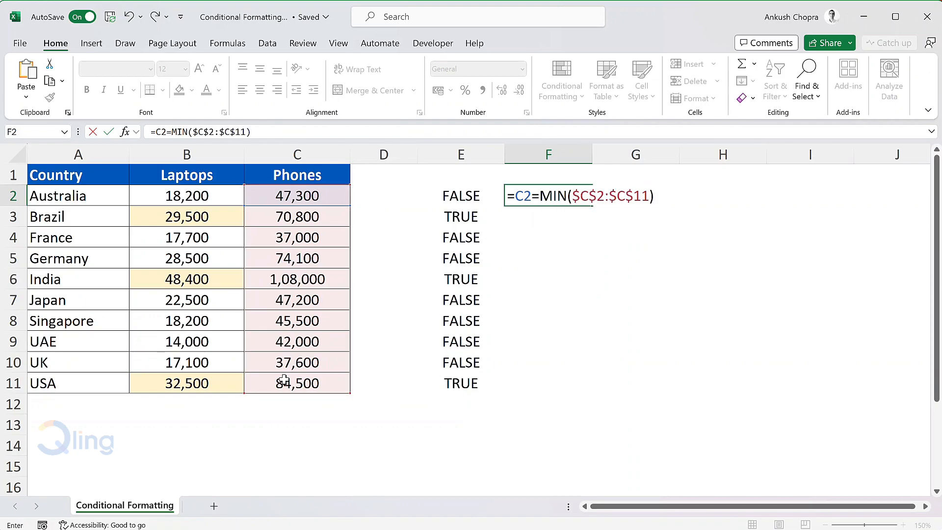
key("Return")
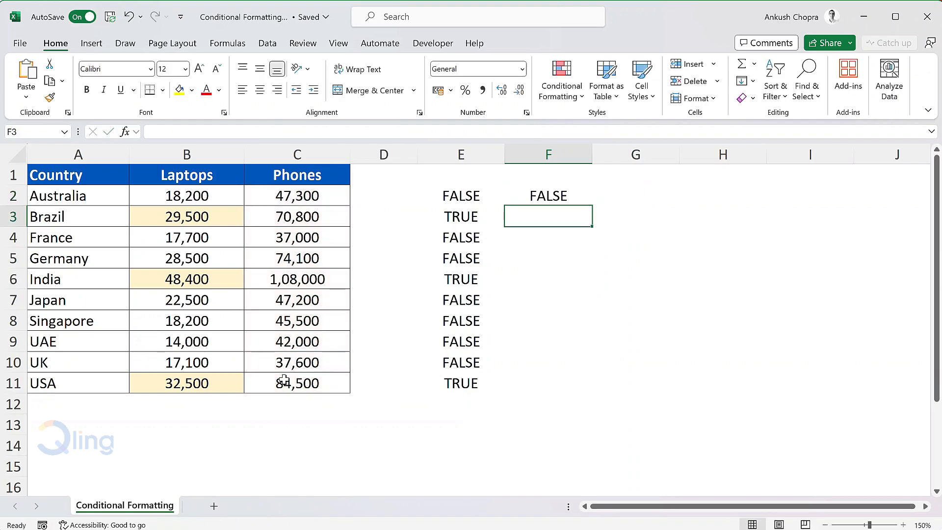
Step: Fill the test formula in F2 down through cell F11
left_click(587, 196)
double_click(591, 206)
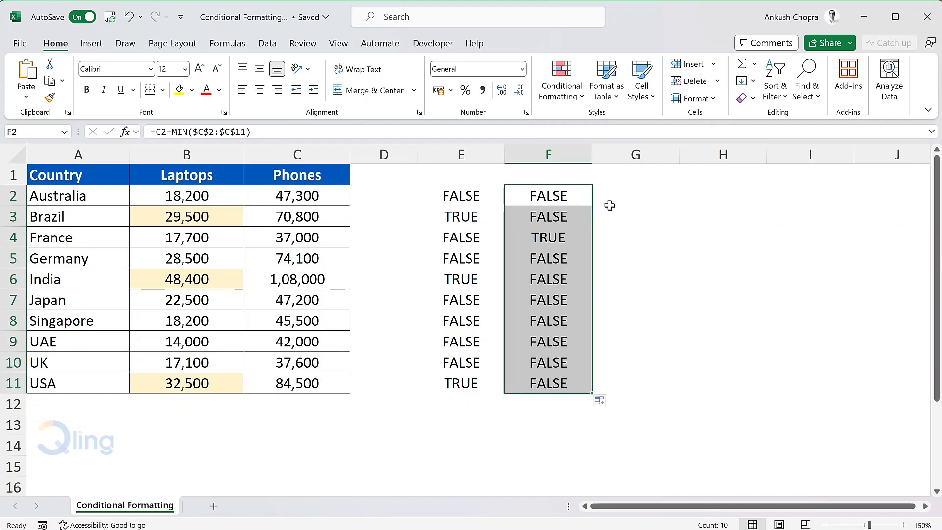
left_click(622, 197)
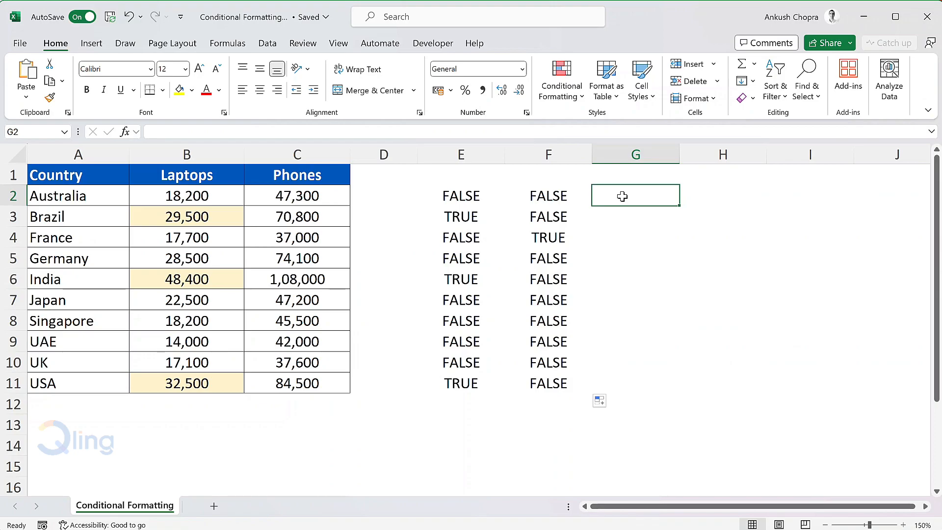
Step: Copy the formula text =C2=MIN($C$2:$C$11) from cell F2, leaving the cell as it is
key("Left")
left_click_drag(252, 132, 150, 131)
right_click(187, 132)
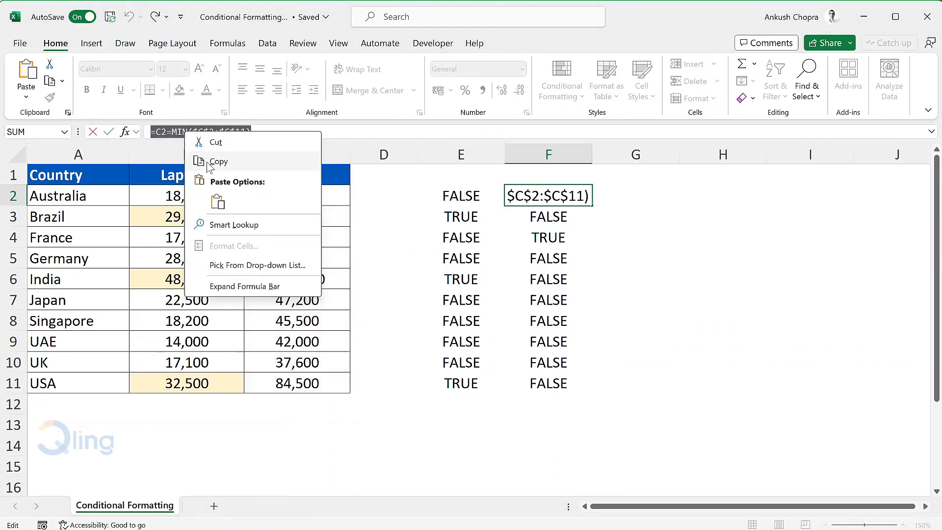
left_click(200, 162)
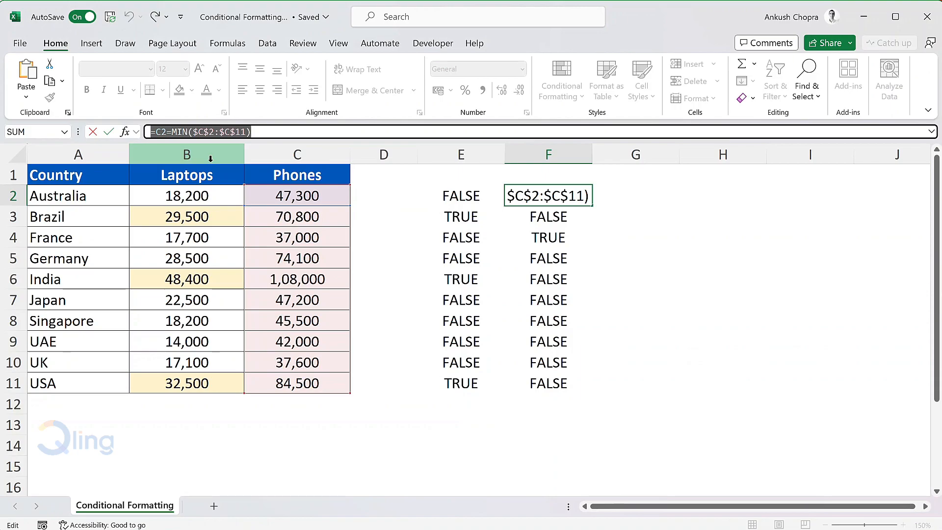
key("Escape")
Step: Start a formula-based conditional formatting rule for the country names in A2:A11 using the copied formula =C2=MIN($C$2:$C$11)
left_click(97, 203)
left_click_drag(97, 203, 88, 381)
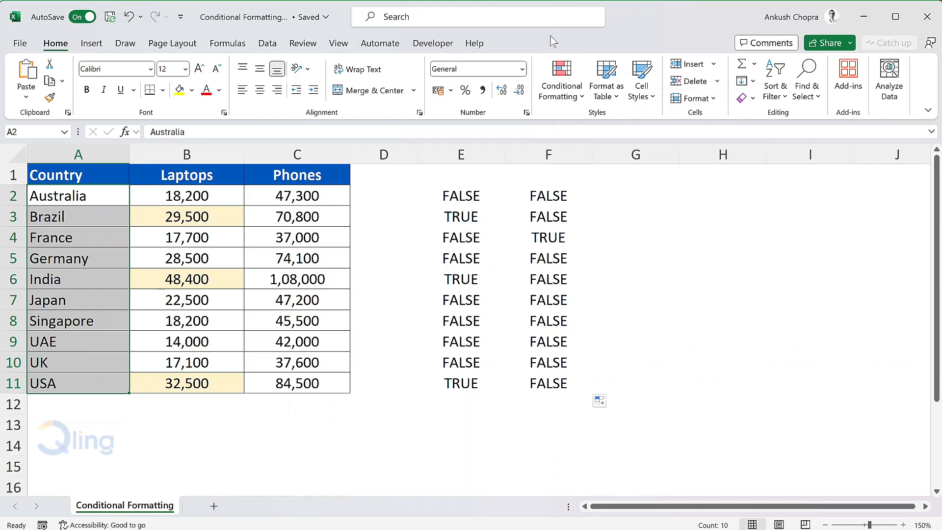
left_click(562, 89)
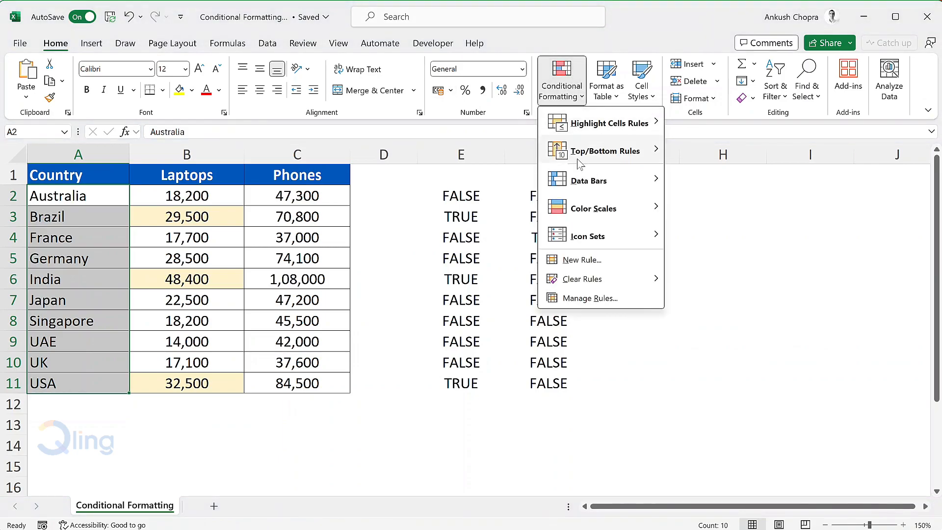
left_click(584, 260)
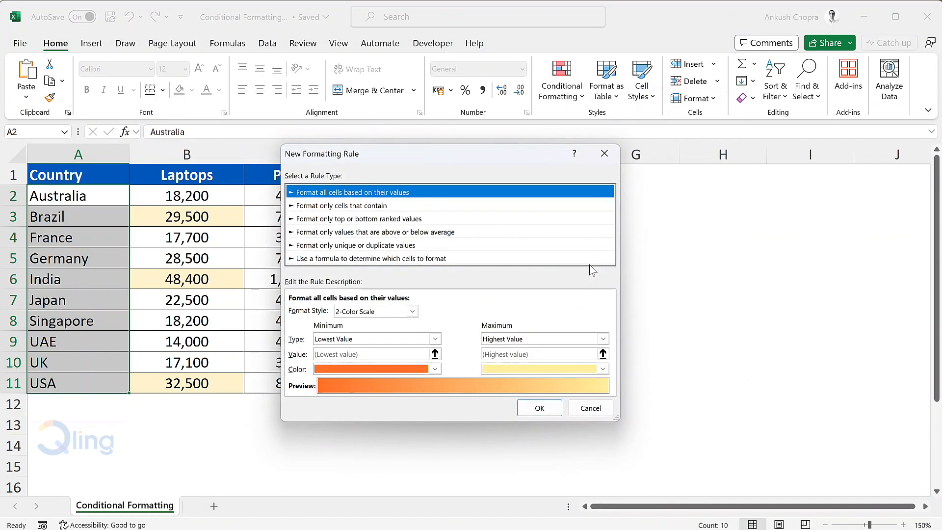
left_click(446, 260)
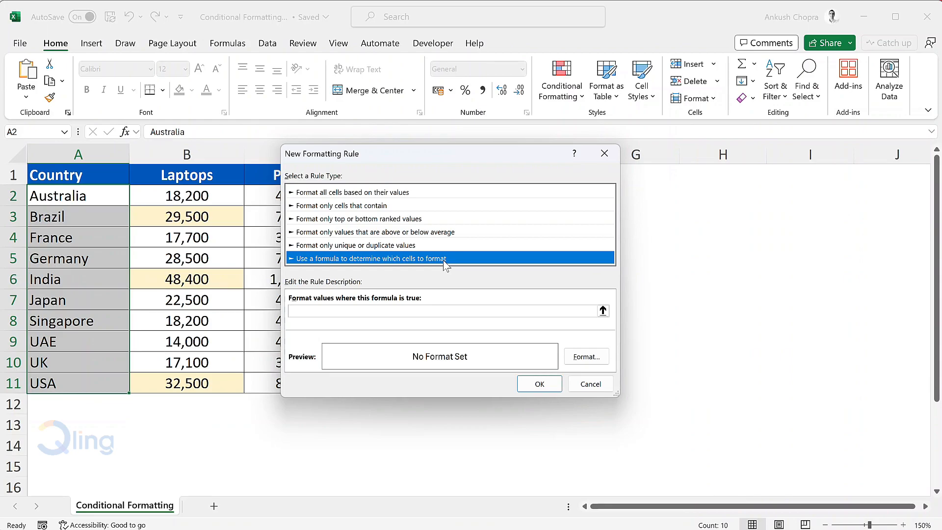
left_click(358, 311)
key("ctrl+v")
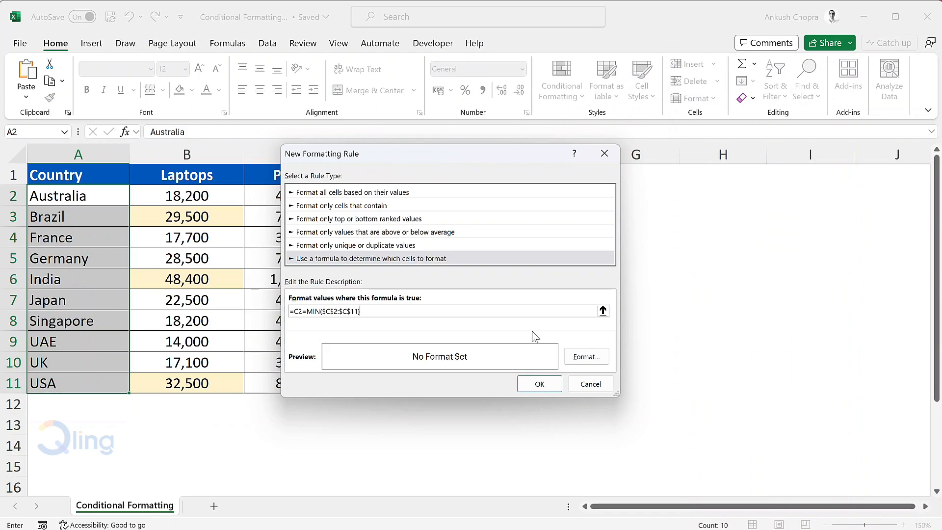
Step: Give the new rule a light green background fill and apply it to the country names
left_click(585, 357)
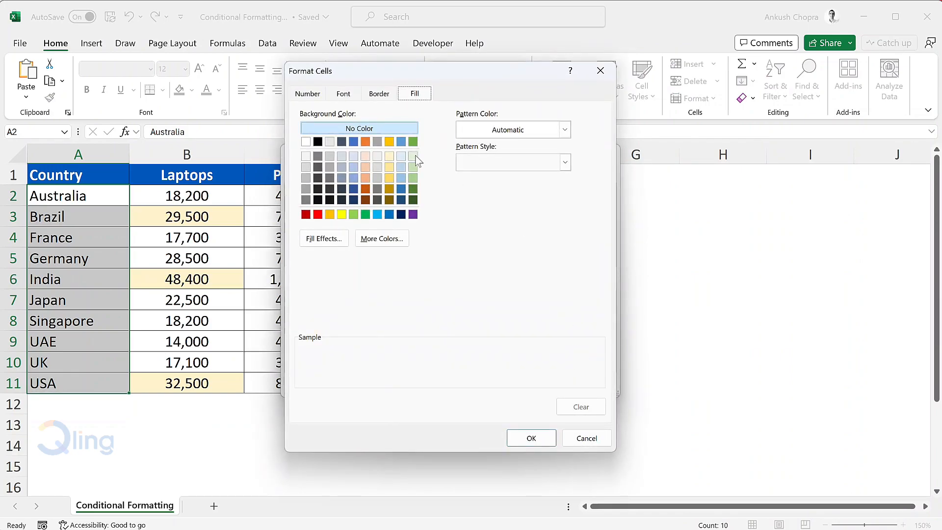
left_click(414, 157)
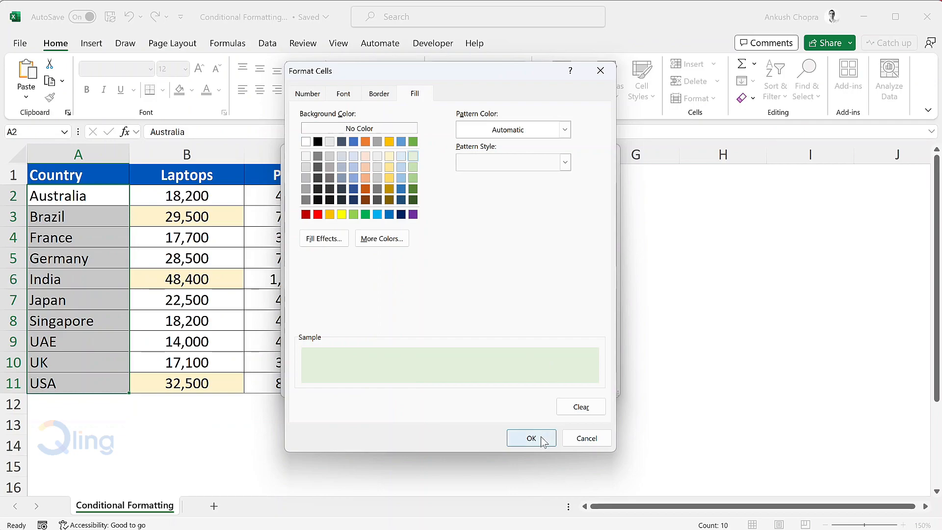
left_click(542, 439)
left_click(539, 383)
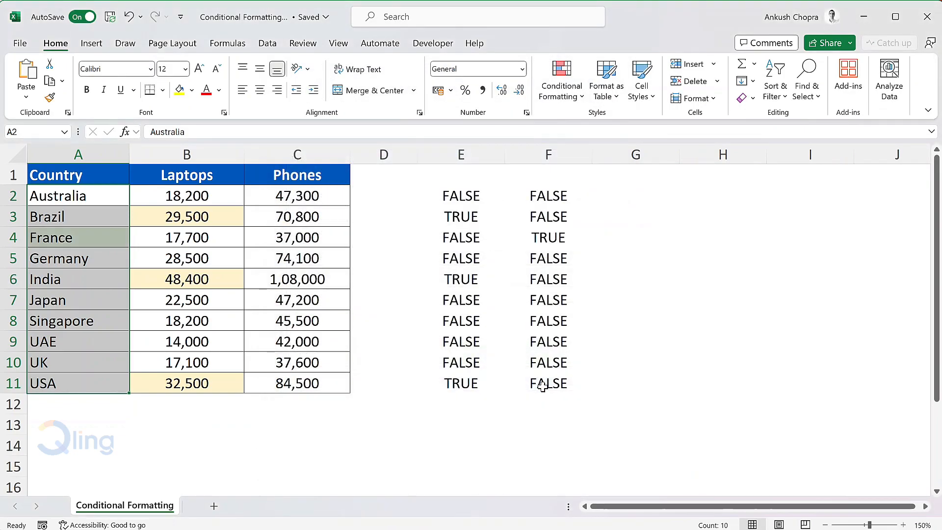
left_click(434, 254)
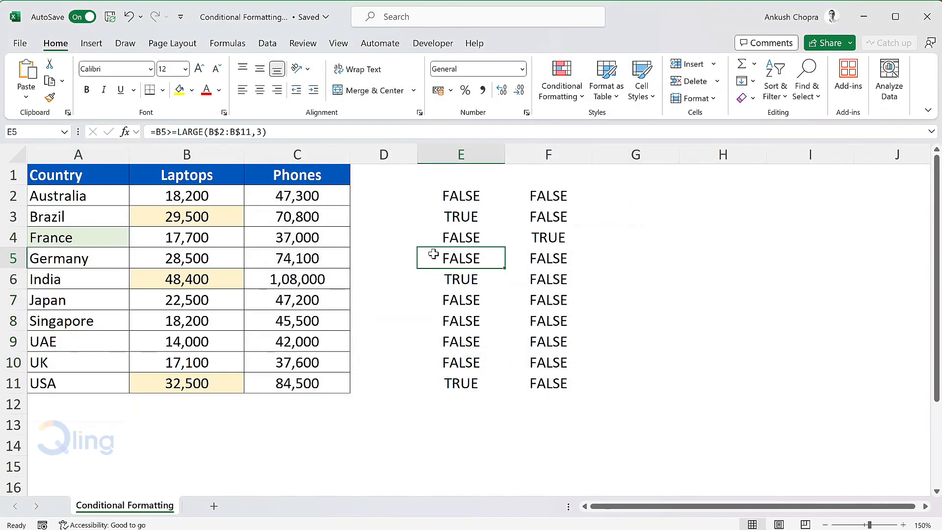